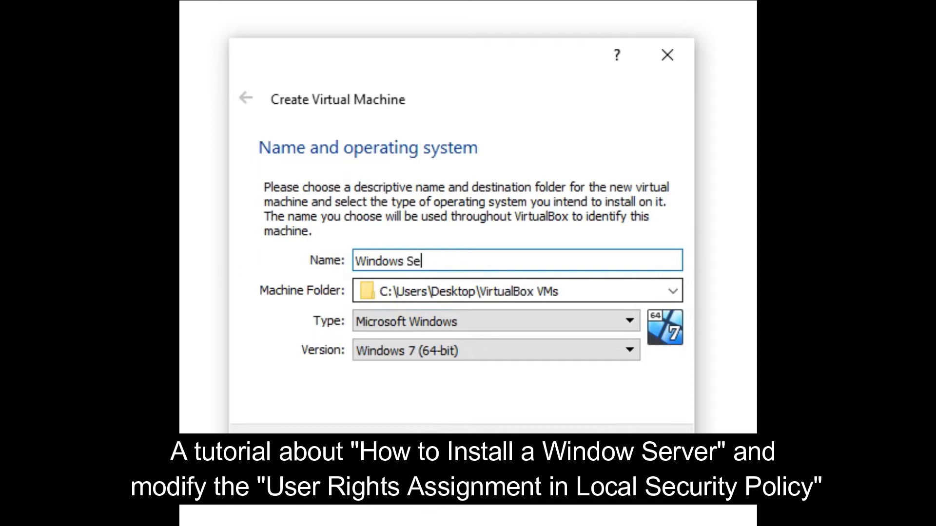
- Name the new virtual machine Windows Server 2008, with type Microsoft Windows and version Windows 2008 (64-bit)
type("r 2008")
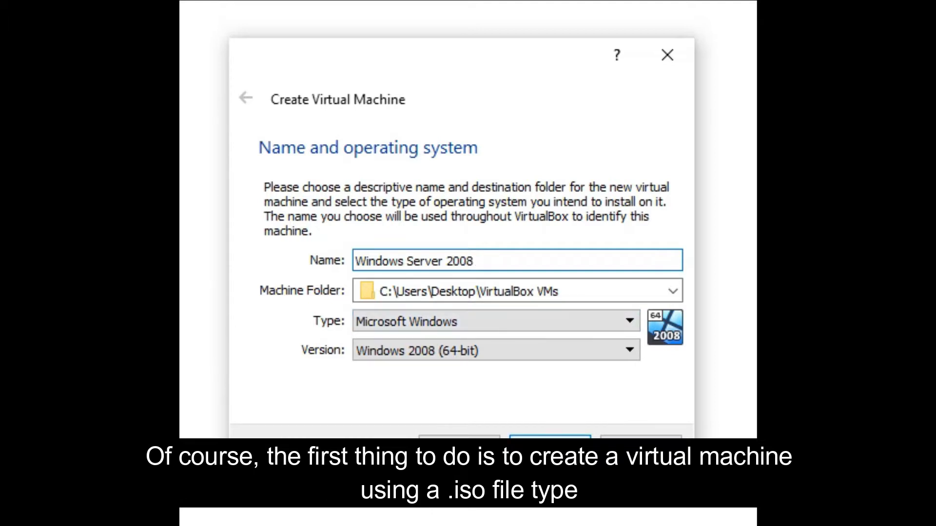
left_click(496, 321)
left_click(497, 321)
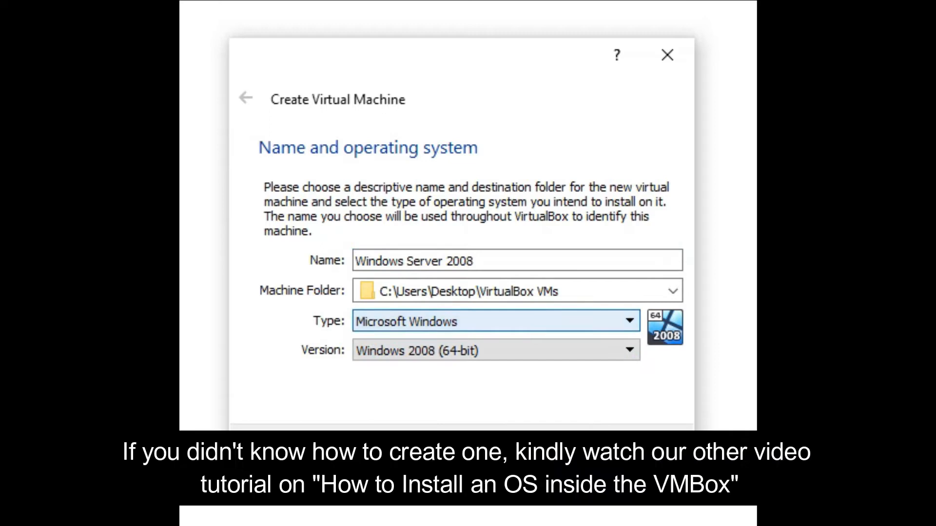
left_click(496, 350)
left_click(496, 351)
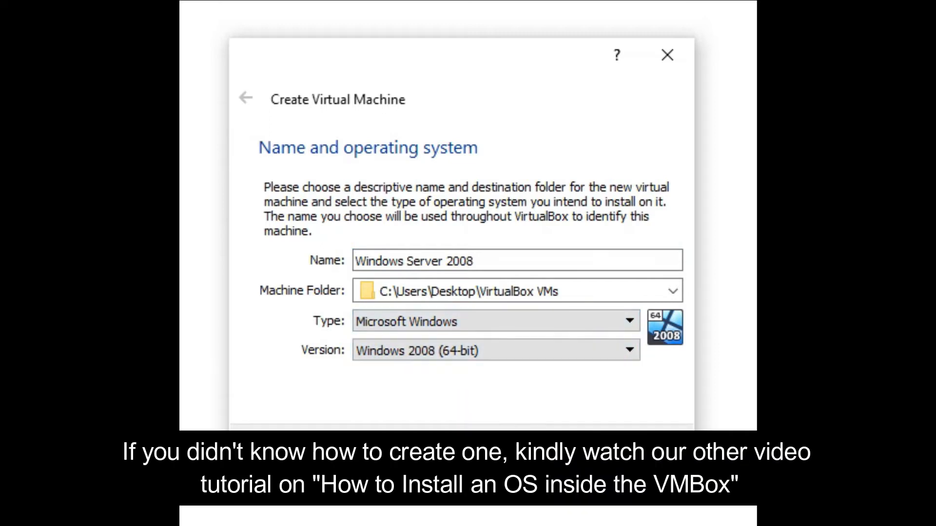
key("Return")
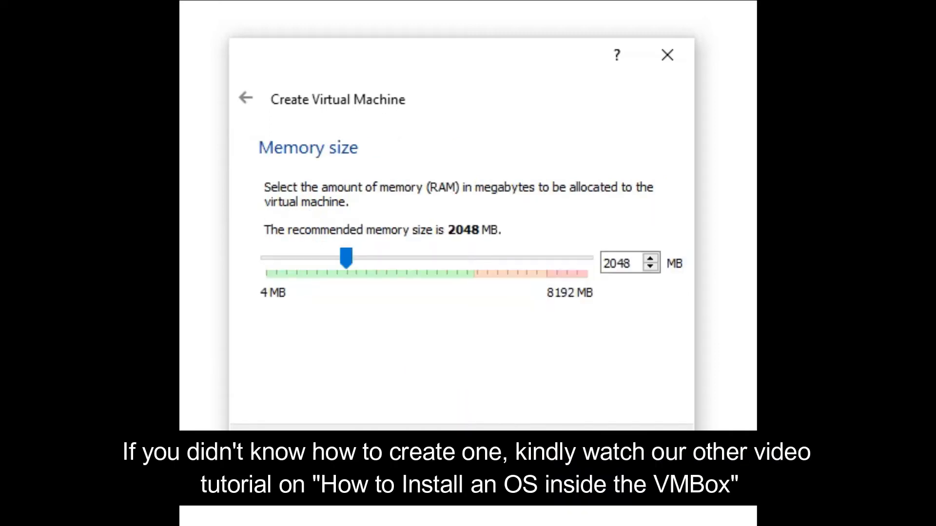
- Create the virtual machine with 2048 MB of memory and a new 32.00 GB VDI virtual hard disk
key("Return")
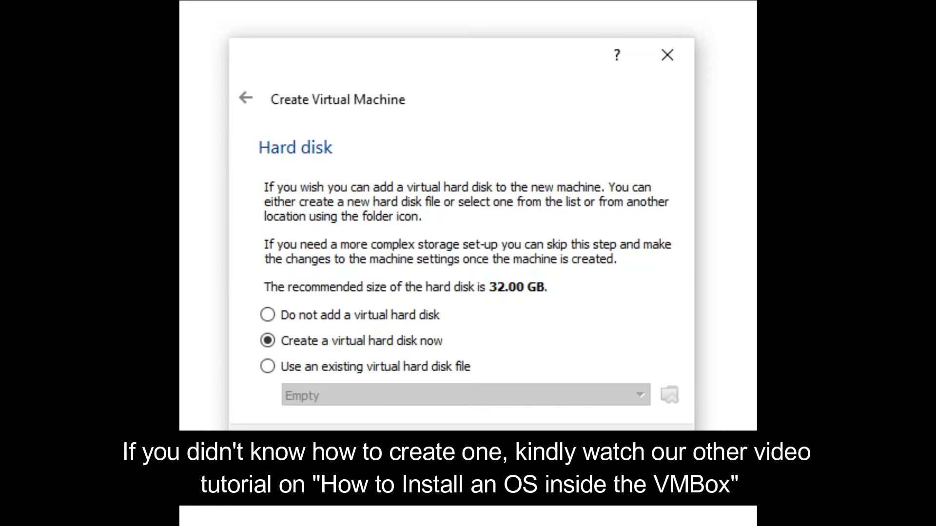
key("Return")
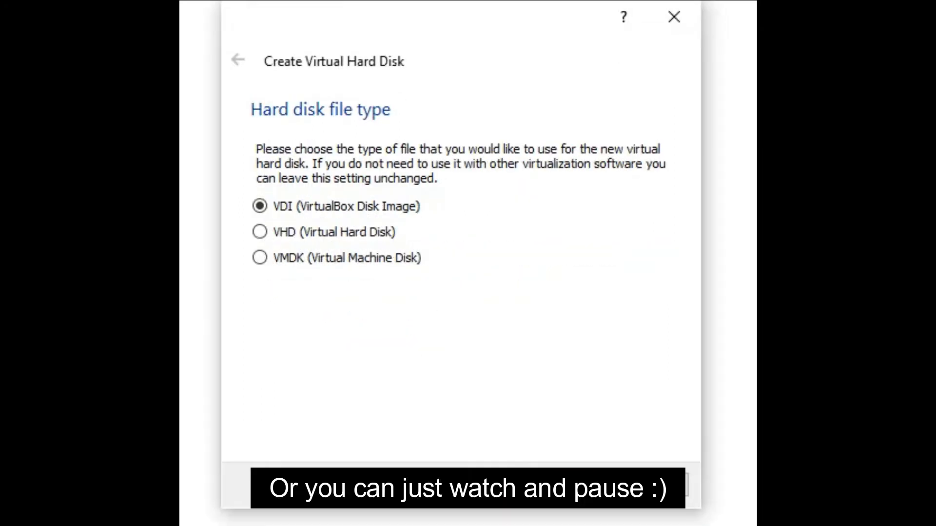
key("Return")
key("Return")
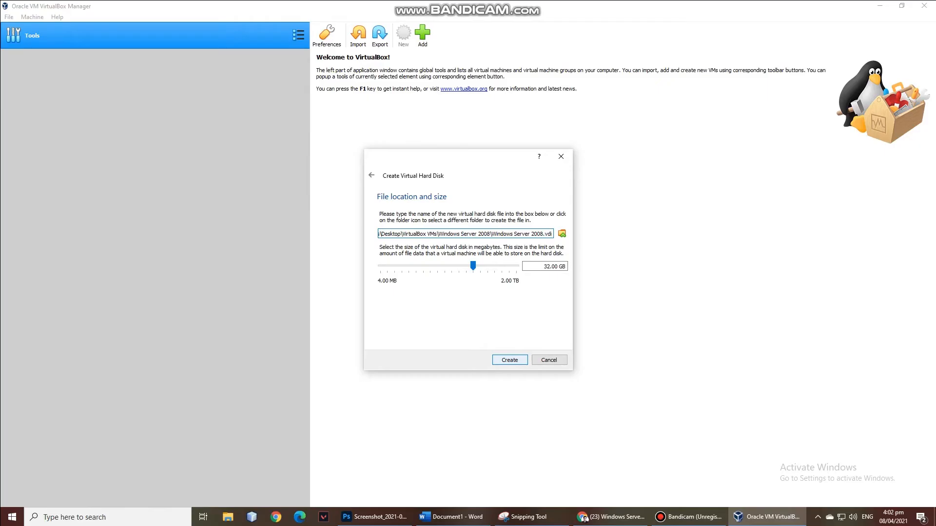
key("Return")
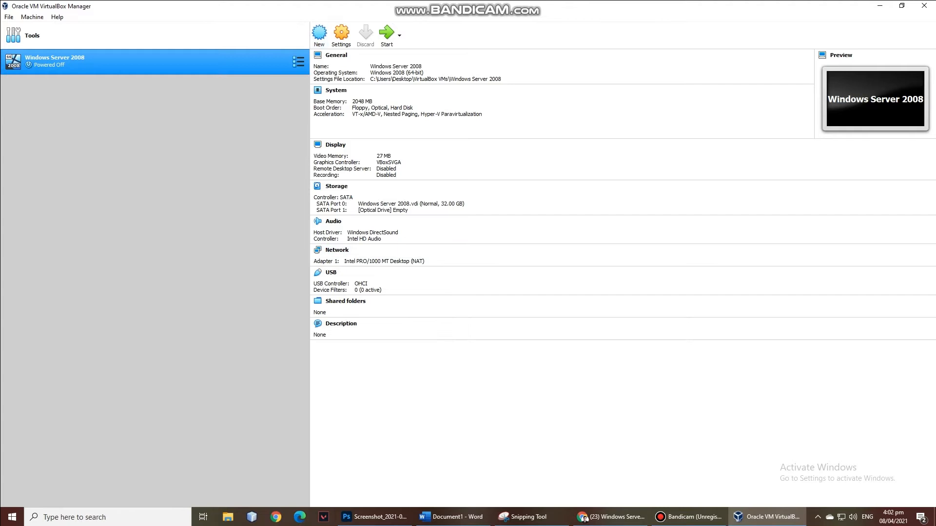
- Attach Windows Server 2008.iso from the OSAPSEC folder on the Desktop to the virtual machine's empty optical drive
left_click(342, 33)
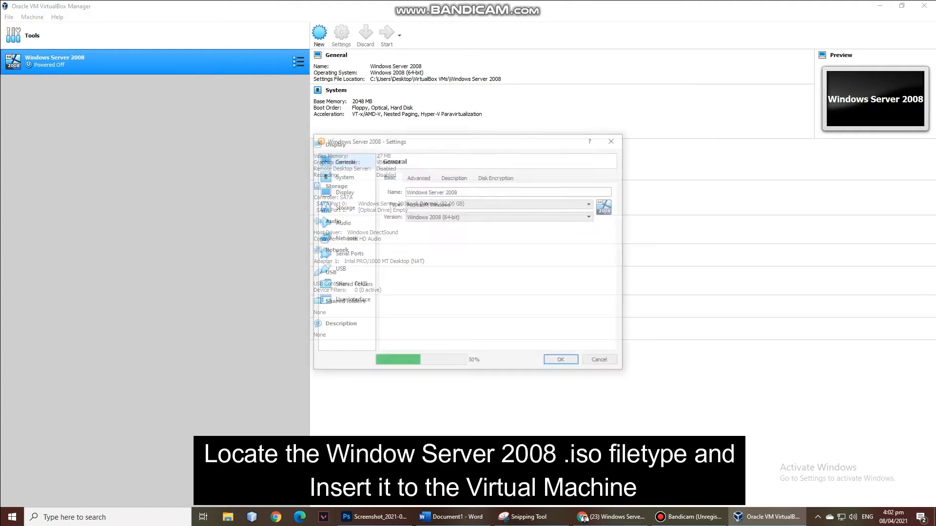
left_click(343, 208)
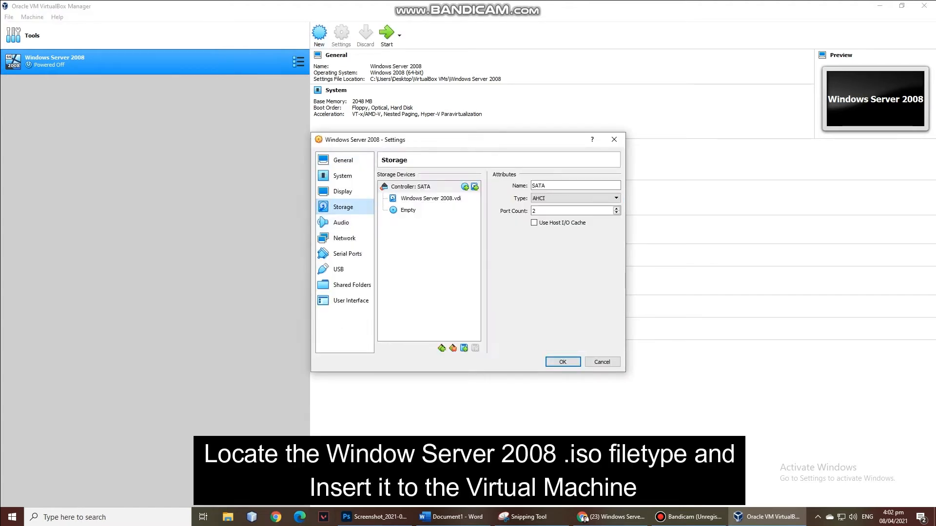
left_click(408, 210)
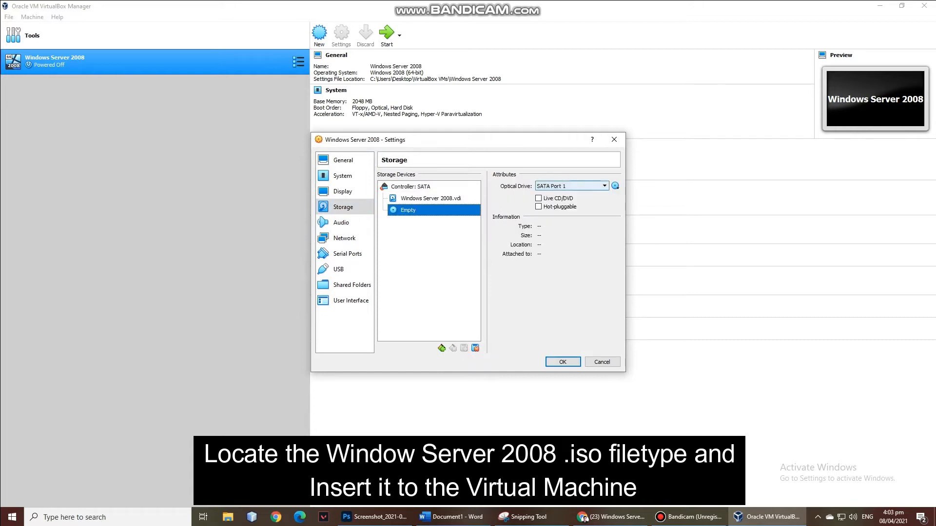
left_click(615, 185)
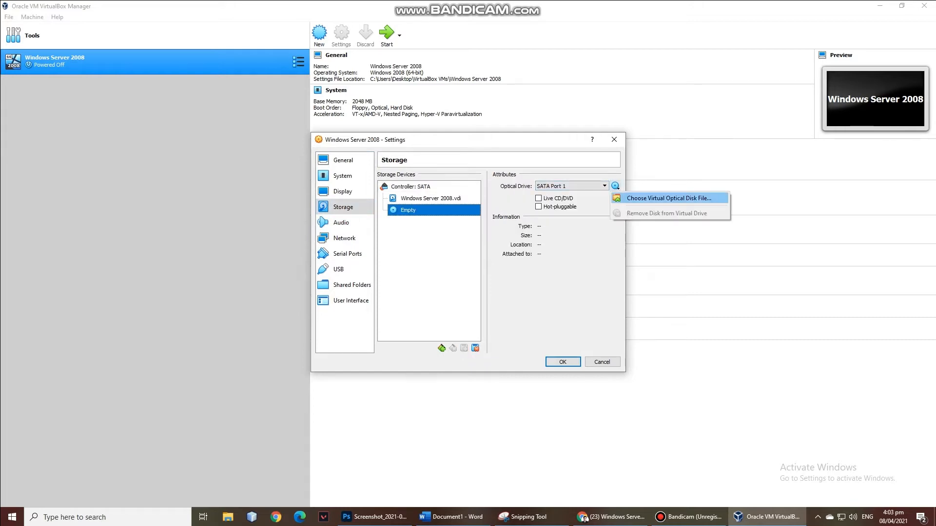
left_click(669, 198)
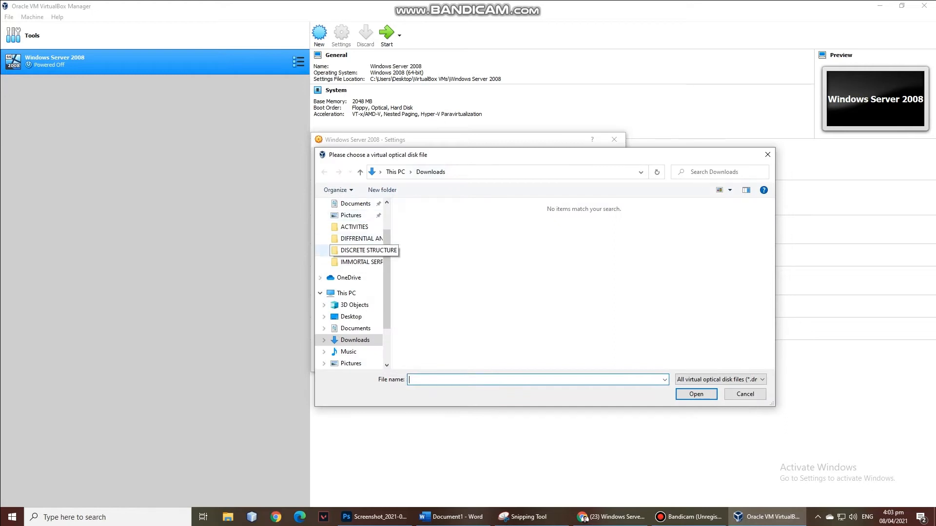
scroll(351, 243, "up", 2)
left_click(351, 223)
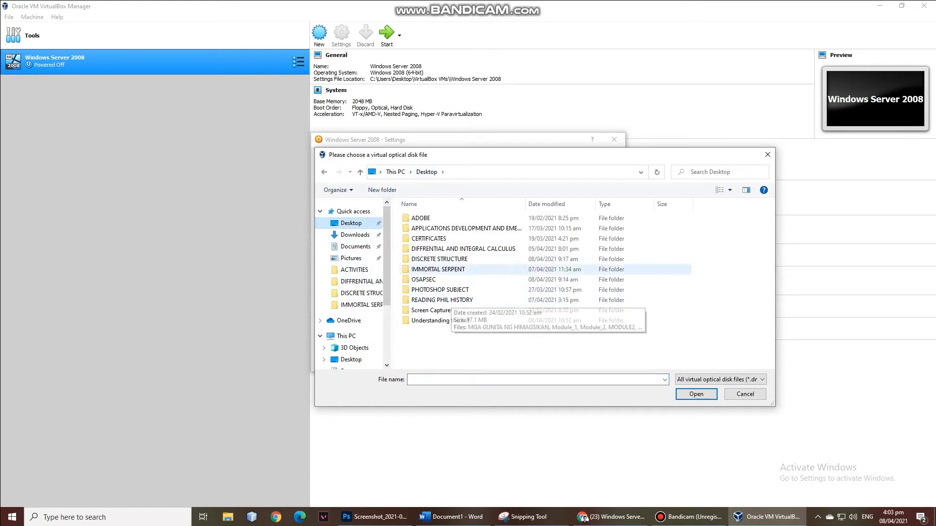
double_click(423, 279)
left_click(438, 217)
double_click(439, 218)
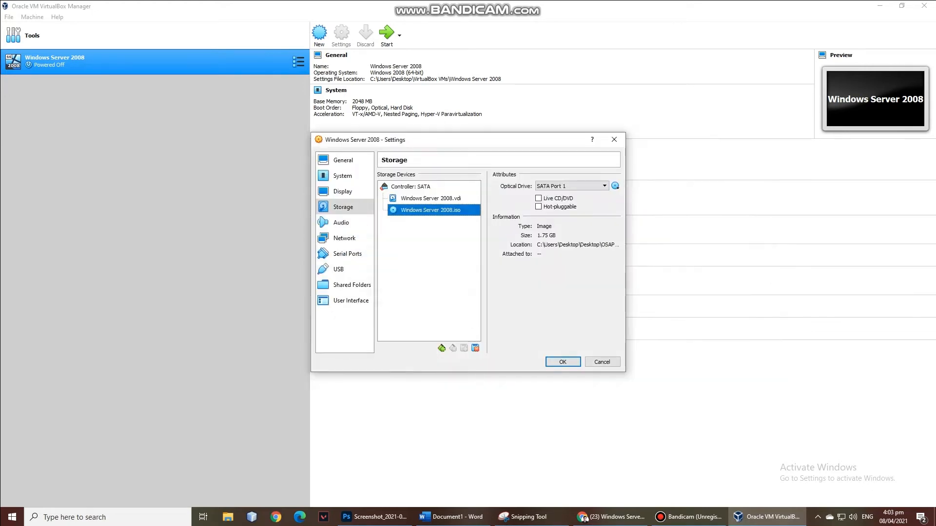
left_click(562, 361)
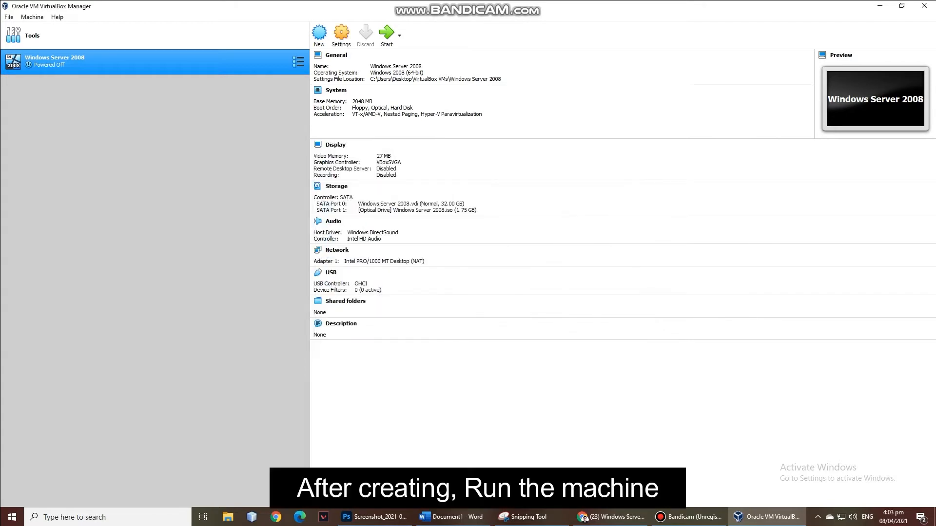
- Start the Windows Server 2008 virtual machine and dismiss the keyboard capture and mouse integration notices
left_click(386, 34)
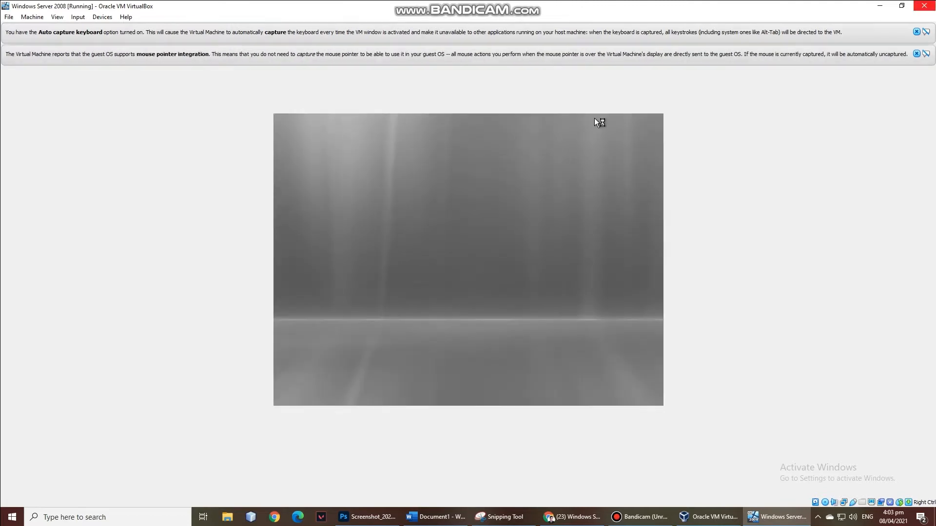
left_click(917, 54)
left_click(917, 32)
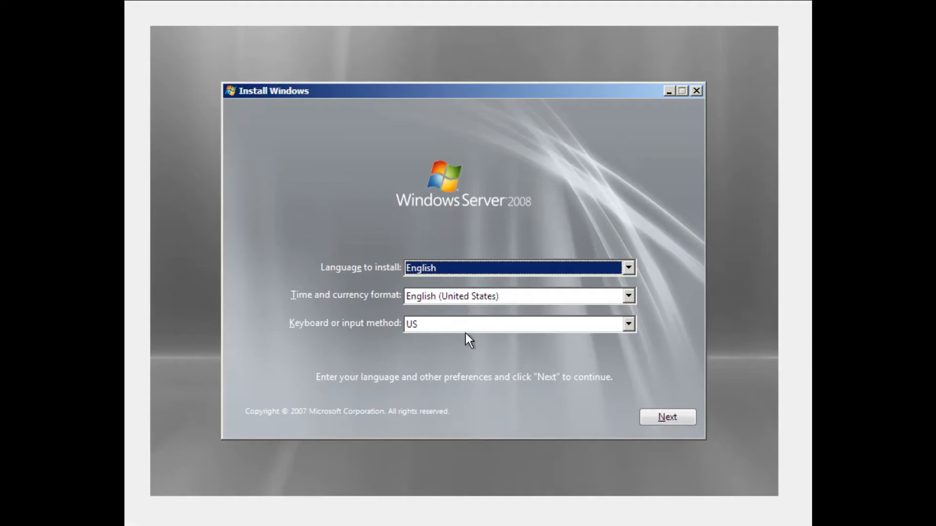
- Continue setup with English as the language, English (United States) as the time and currency format, and a US keyboard
left_click(578, 271)
left_click(481, 283)
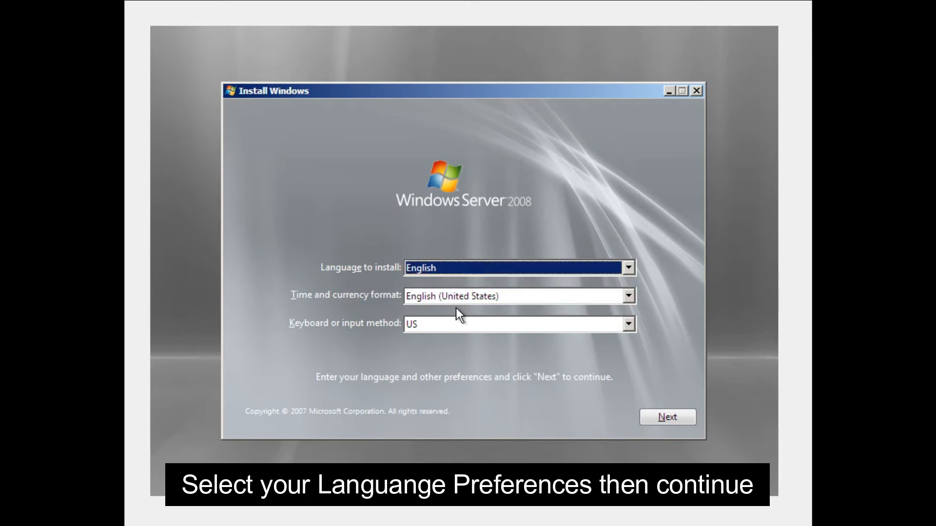
left_click(461, 295)
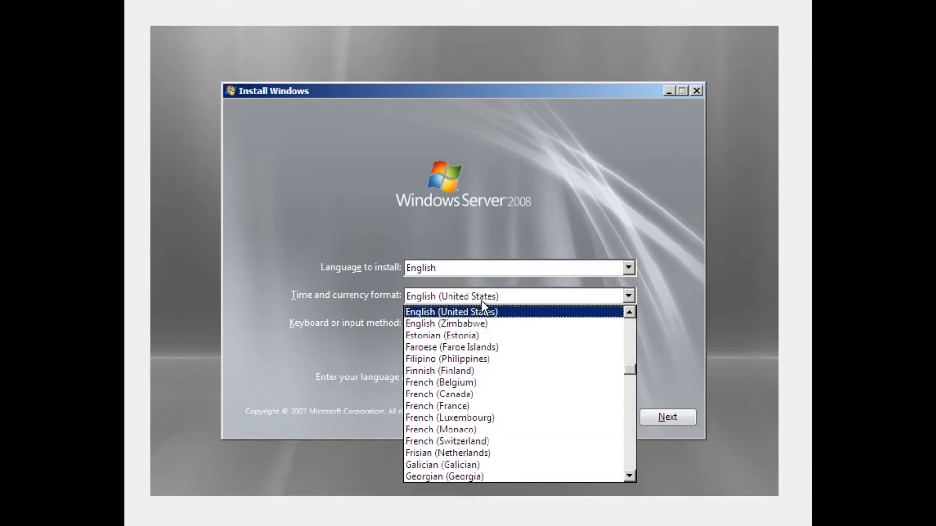
left_click(485, 295)
left_click(466, 325)
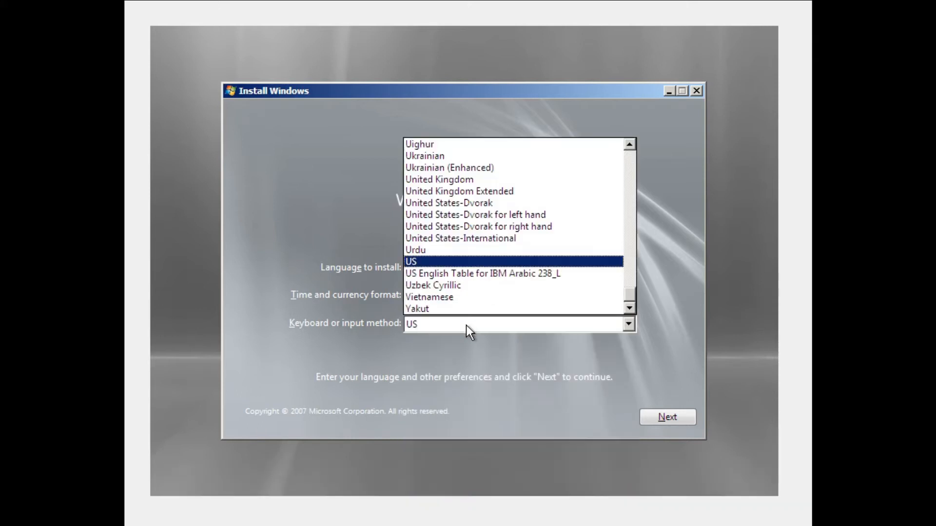
left_click(466, 326)
left_click(678, 419)
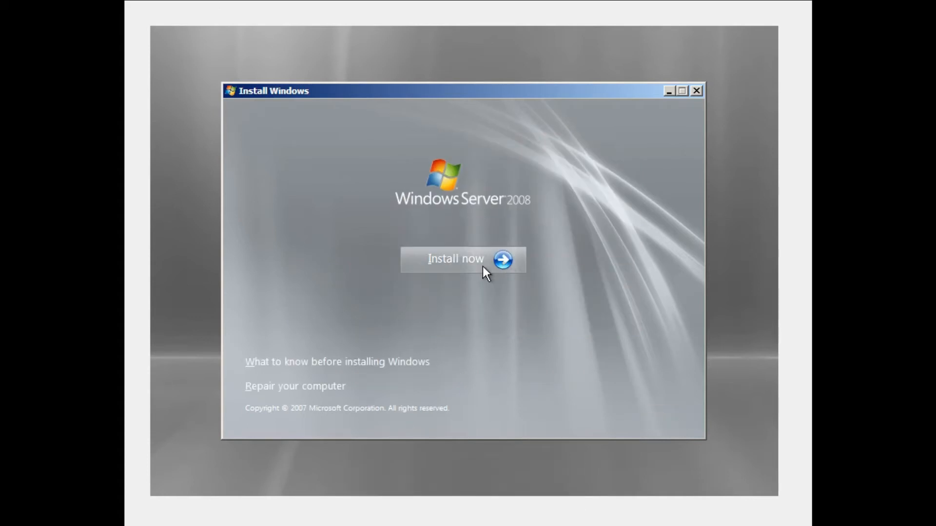
- Start the Windows installation and proceed without entering a product key
left_click(501, 258)
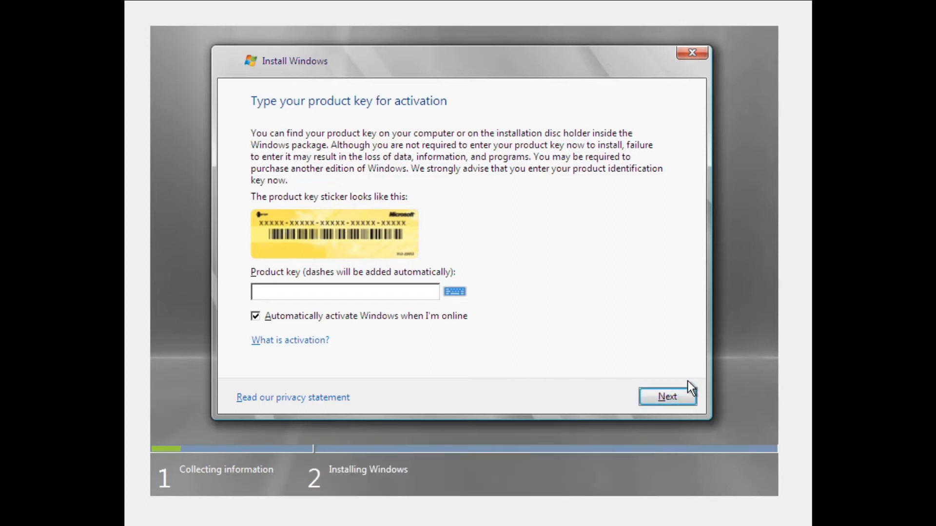
left_click(677, 397)
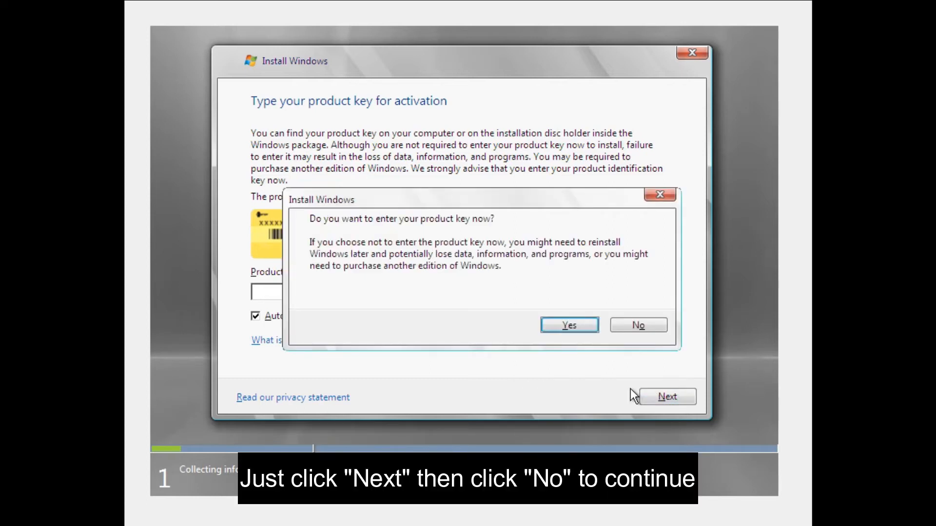
left_click(630, 323)
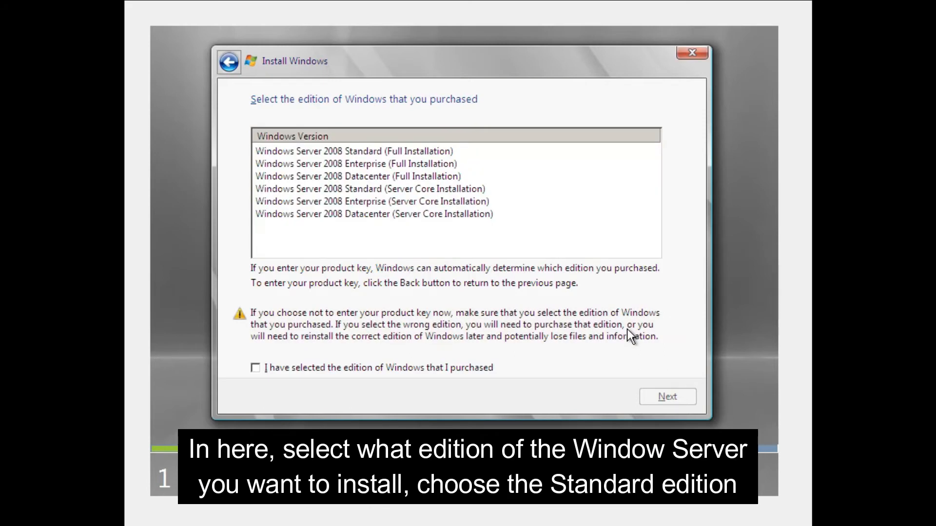
- Choose the Windows Server 2008 Standard (Full Installation) edition and confirm it as the purchased edition
left_click(355, 152)
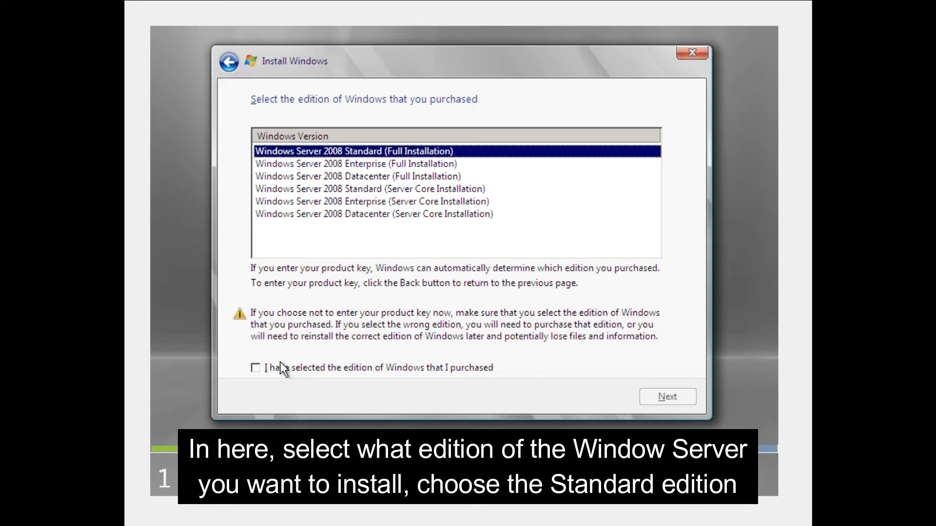
left_click(267, 369)
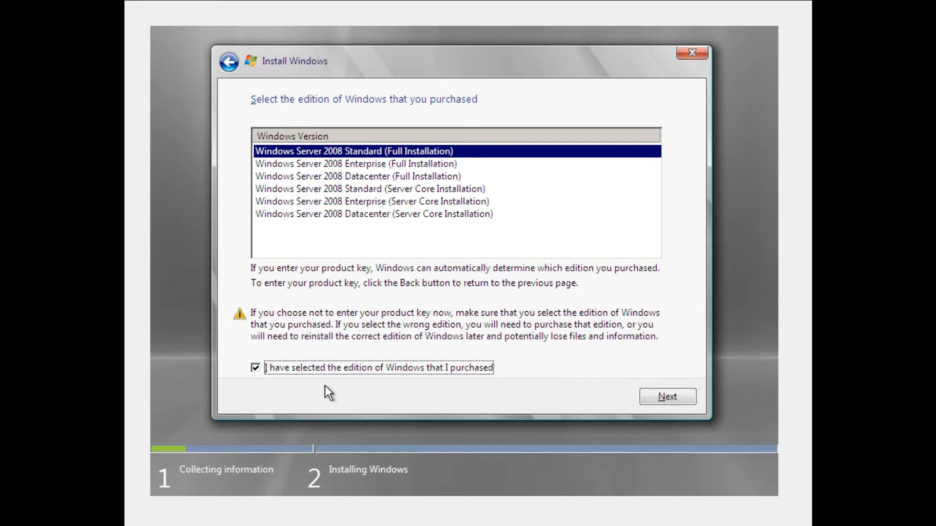
left_click(677, 397)
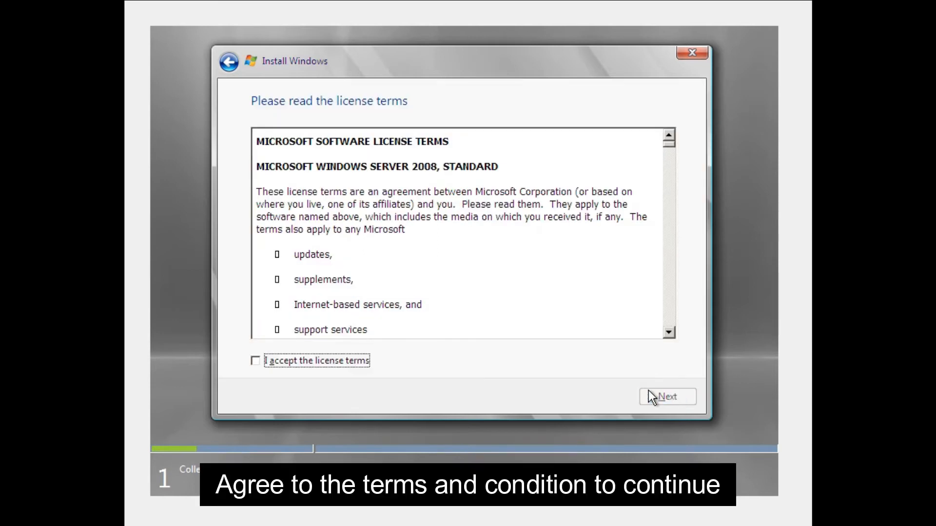
- Accept the Microsoft software license terms and continue to the installation type
left_click(255, 361)
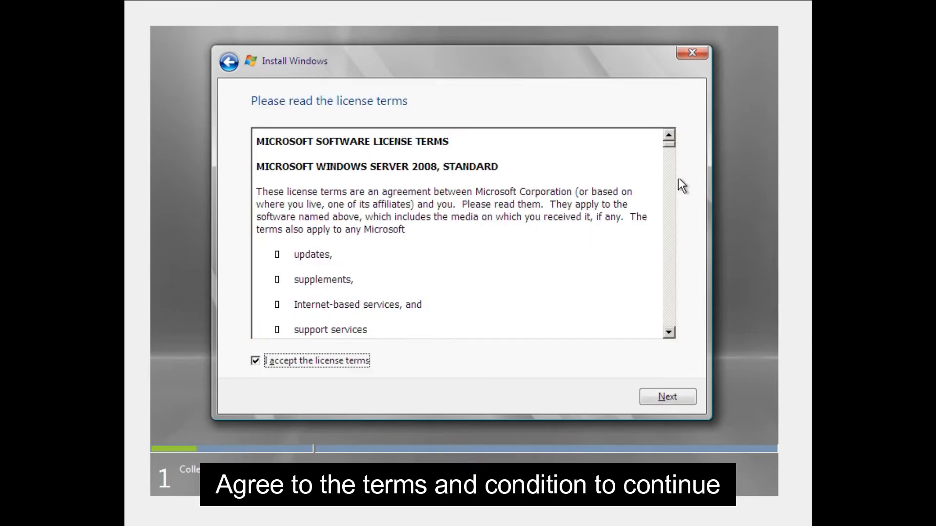
mouse_move(673, 145)
left_mouse_down()
mouse_move(671, 171)
mouse_move(671, 143)
left_mouse_up()
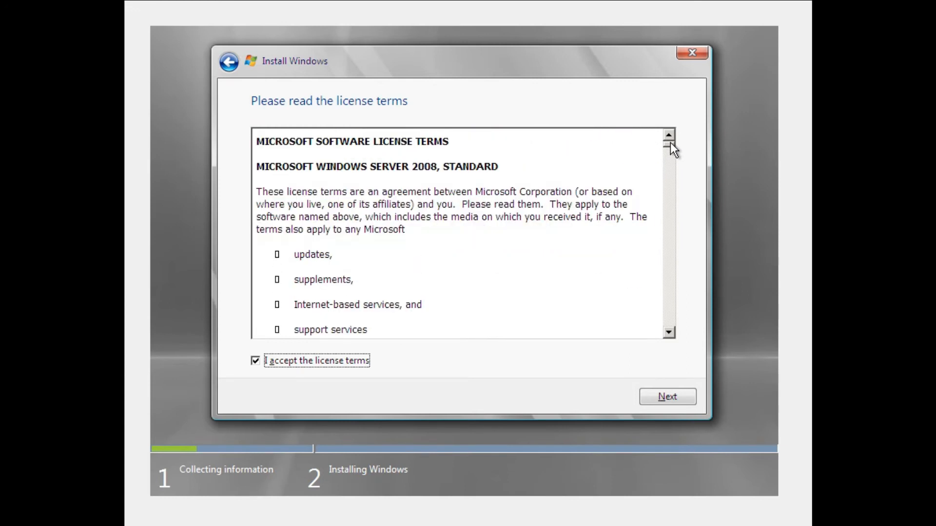
left_click(681, 392)
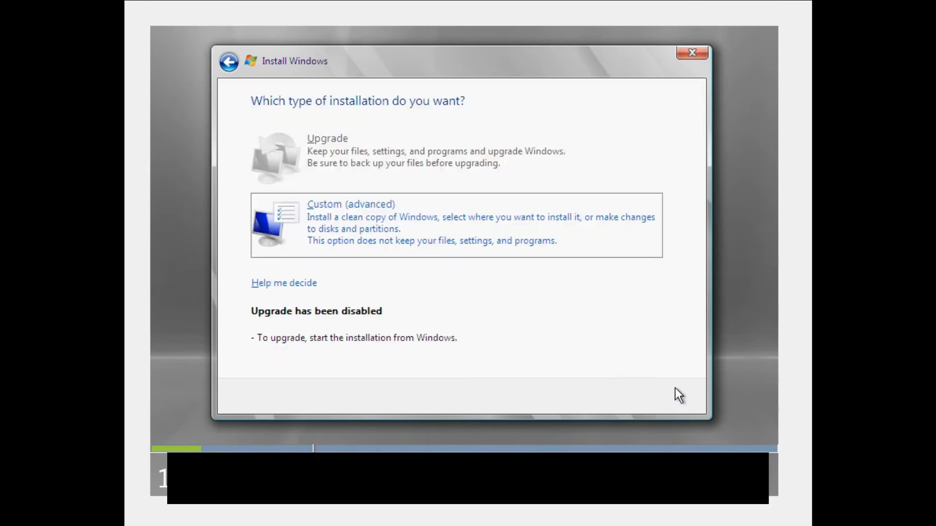
- Run a Custom (advanced) installation onto the Disk 0 Unallocated Space
left_click(414, 235)
left_click(540, 169)
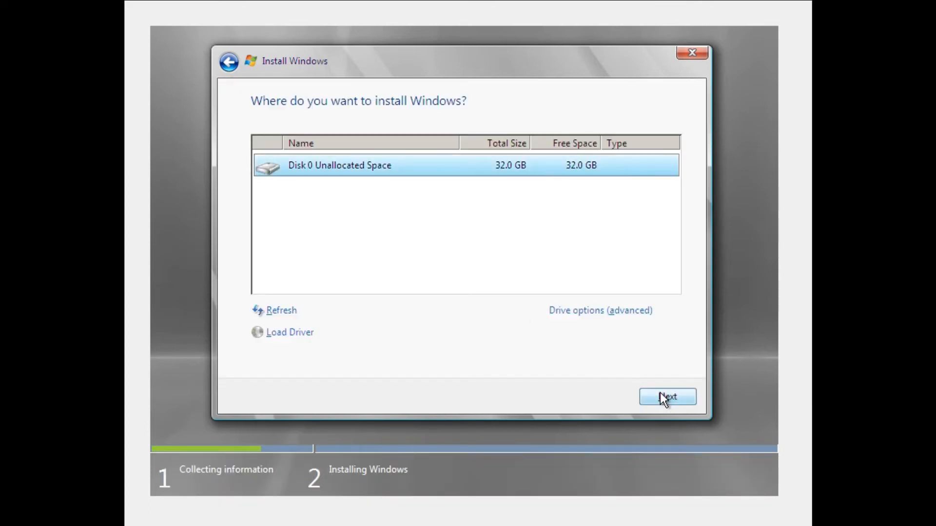
left_click(653, 403)
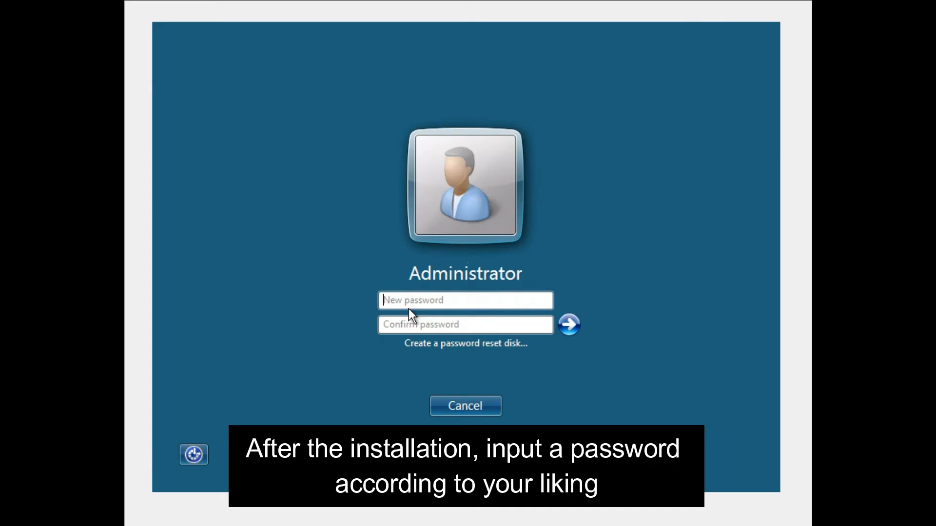
- Set and confirm the new Administrator account password, and continue to the desktop
type("•••••••••••")
left_click(424, 323)
type("•••••••••••")
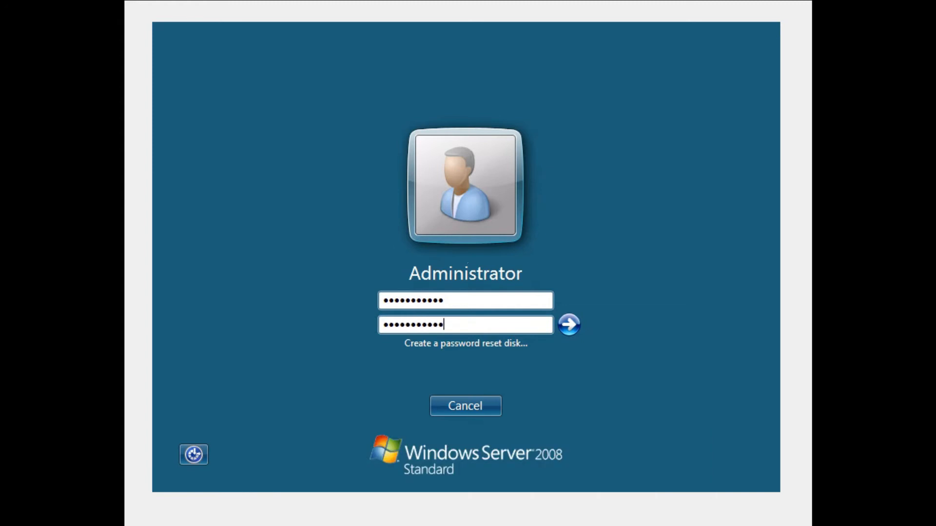
left_click(566, 323)
left_click(480, 406)
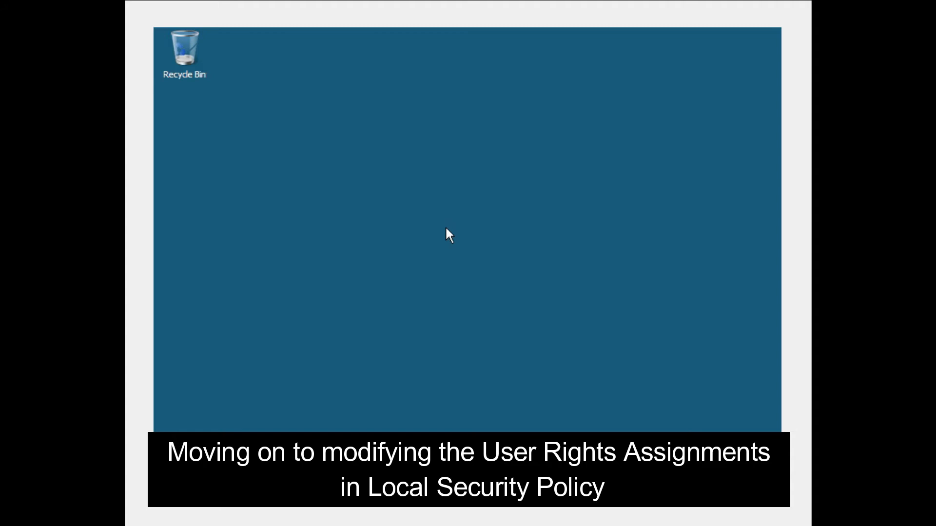
- Run secpol.msc to open Local Security Policy and display the User Rights Assignment policies under Local Policies
key("super+r")
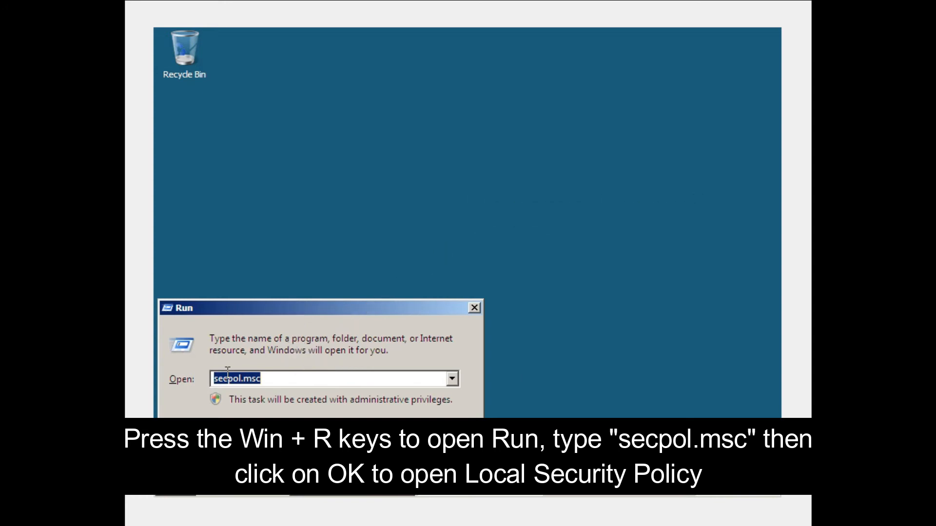
left_click(289, 442)
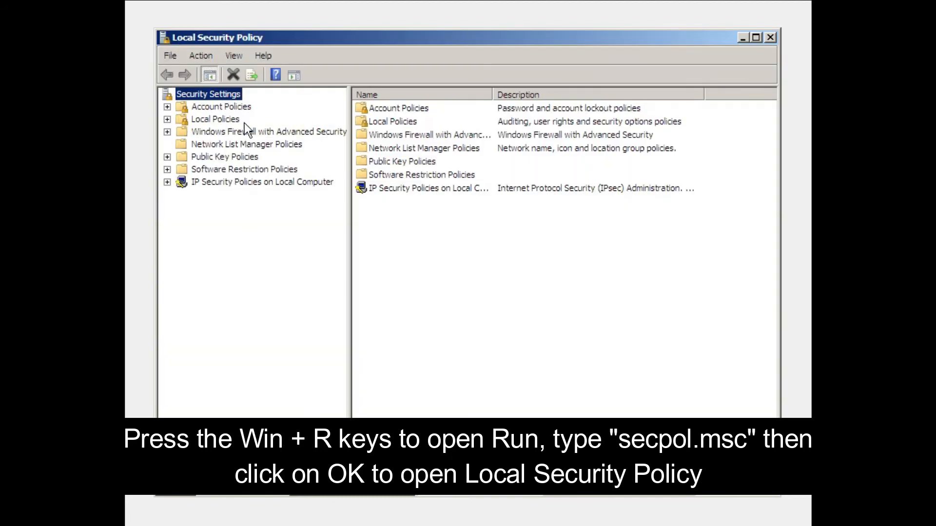
double_click(222, 119)
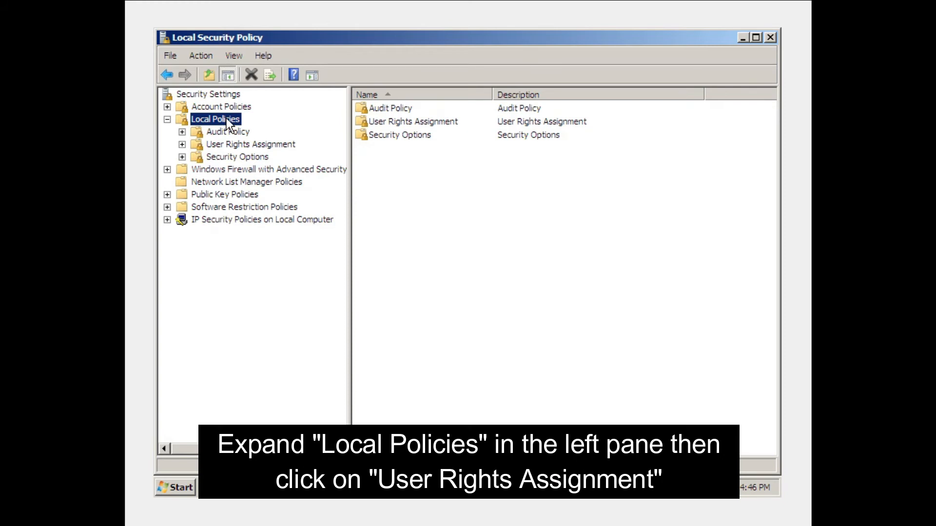
left_click(273, 145)
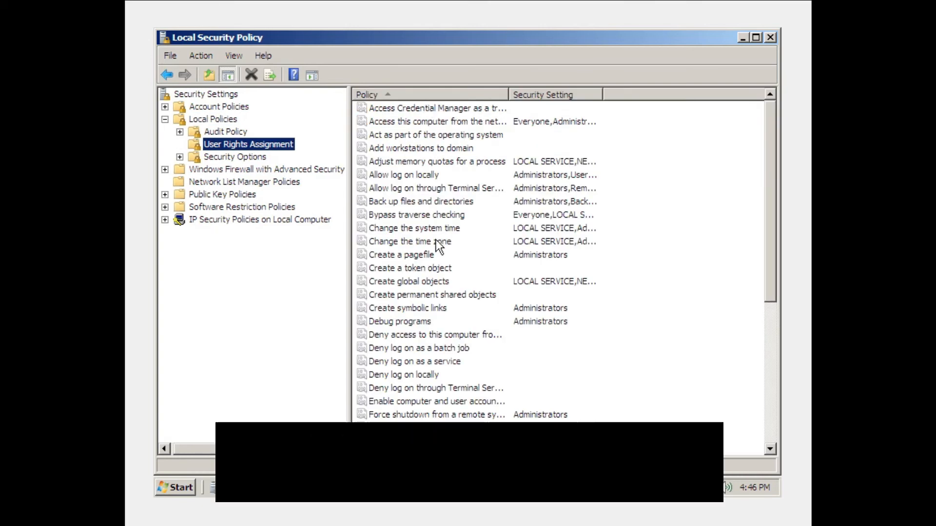
- Open the "Shut down the system" policy, start adding a user or group, and include Groups in the object types
left_click(472, 336)
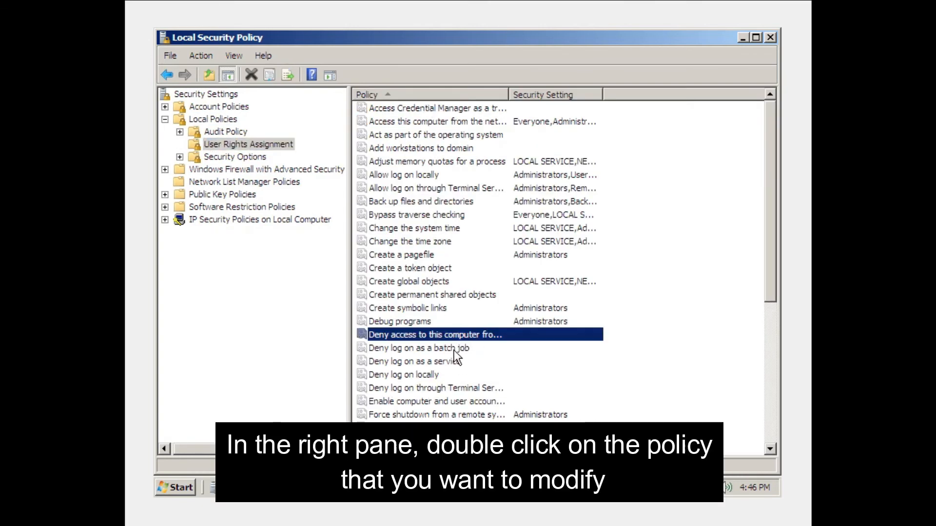
scroll(454, 352, "down", 6)
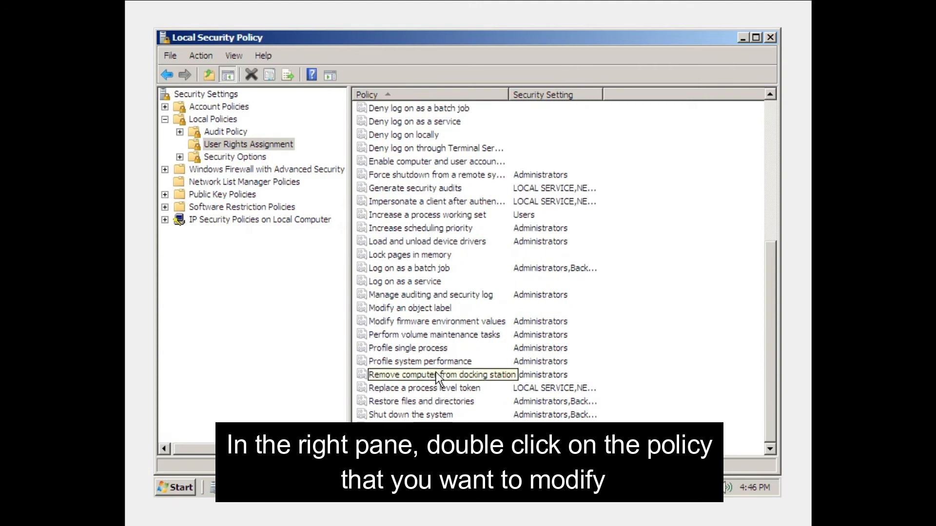
double_click(420, 416)
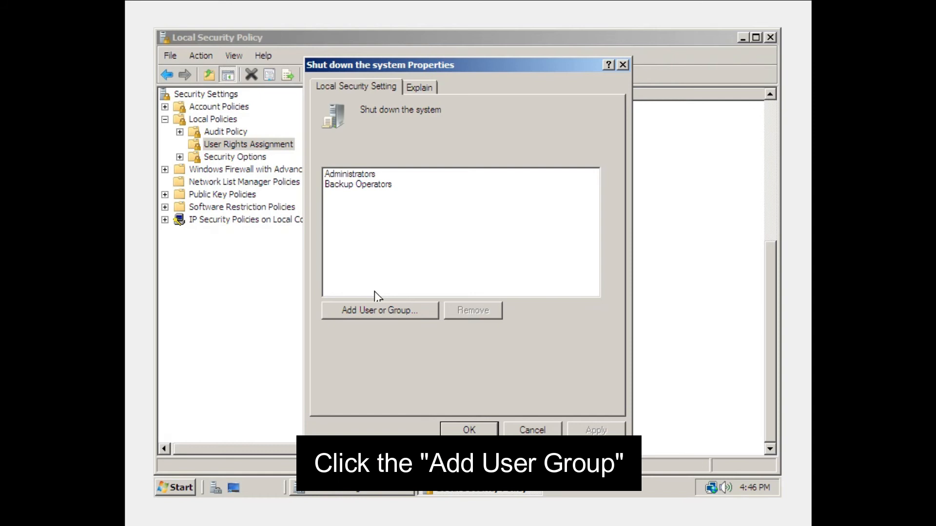
left_click(385, 313)
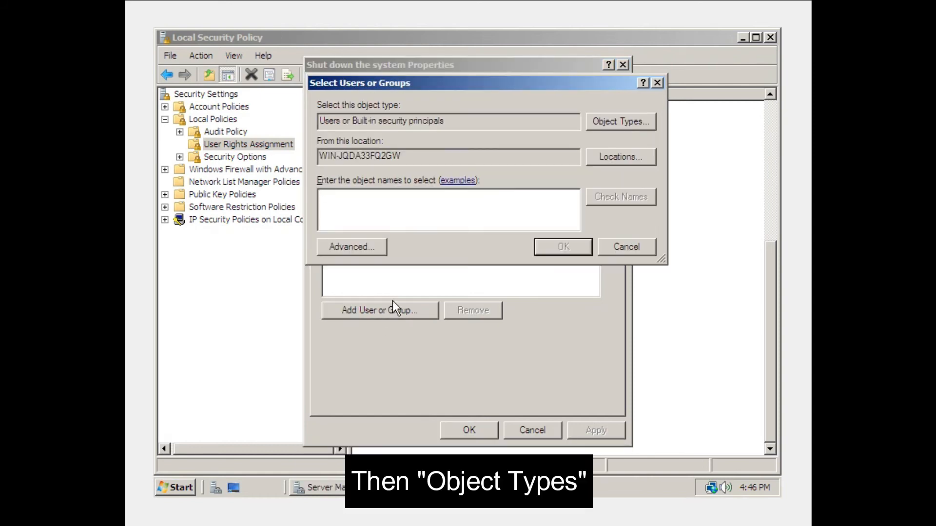
left_click(624, 127)
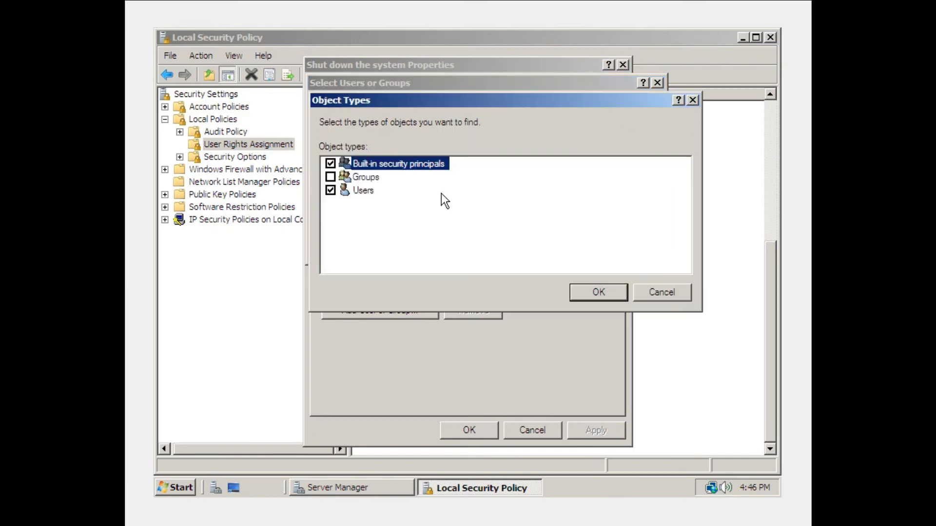
left_click(373, 177)
left_click(330, 177)
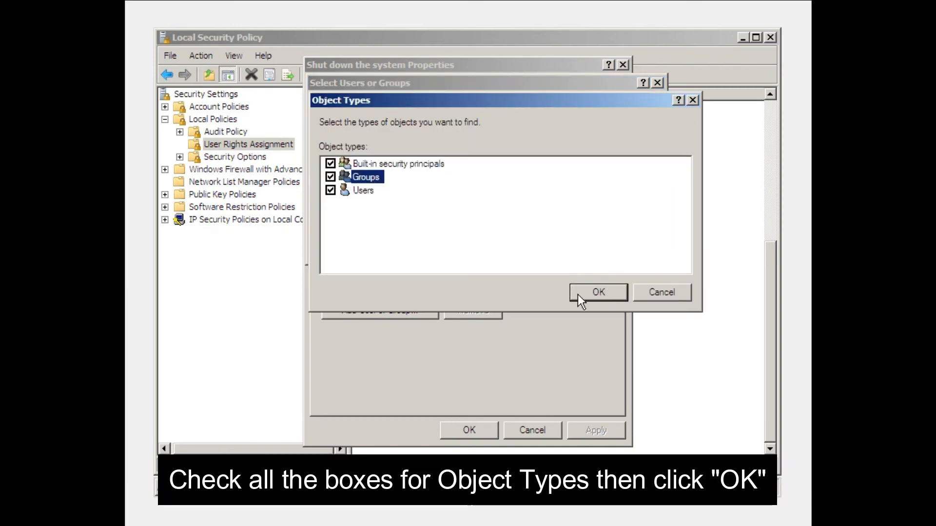
left_click(597, 291)
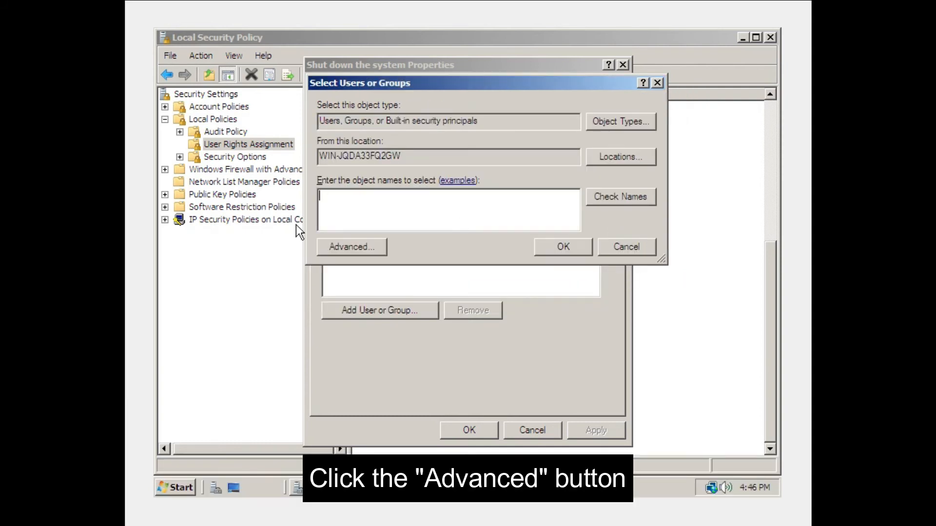
- Find all available accounts, add Everyone to the "Shut down the system" policy, save the change, and close Local Security Policy
left_click(353, 246)
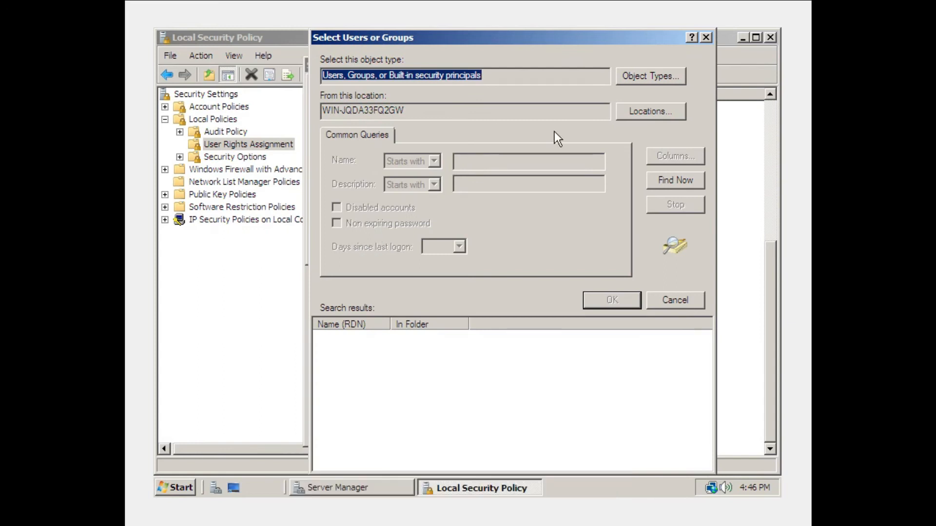
left_click(672, 181)
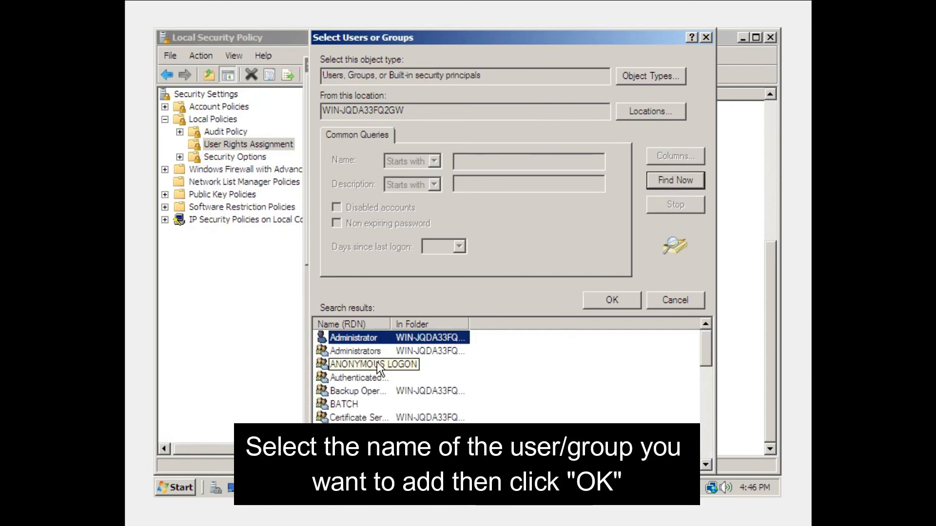
scroll(380, 390, "down", 2)
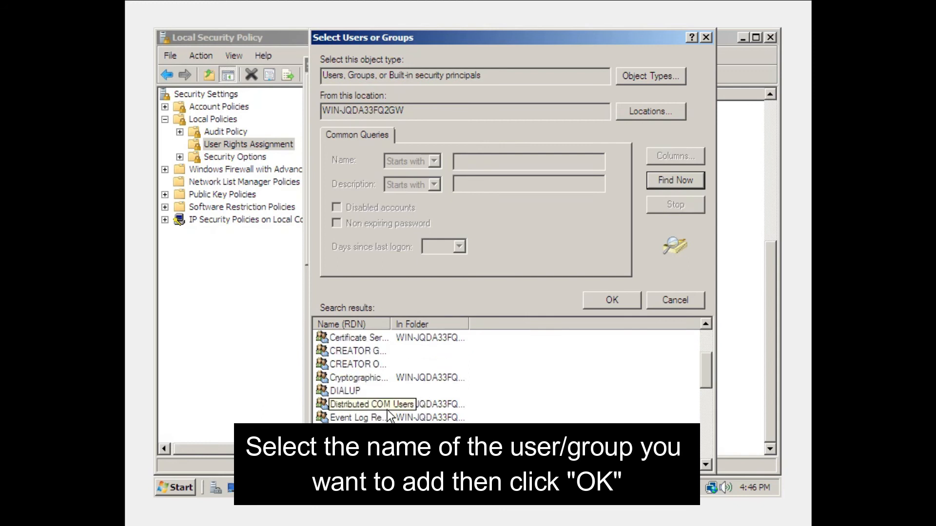
left_click(372, 435)
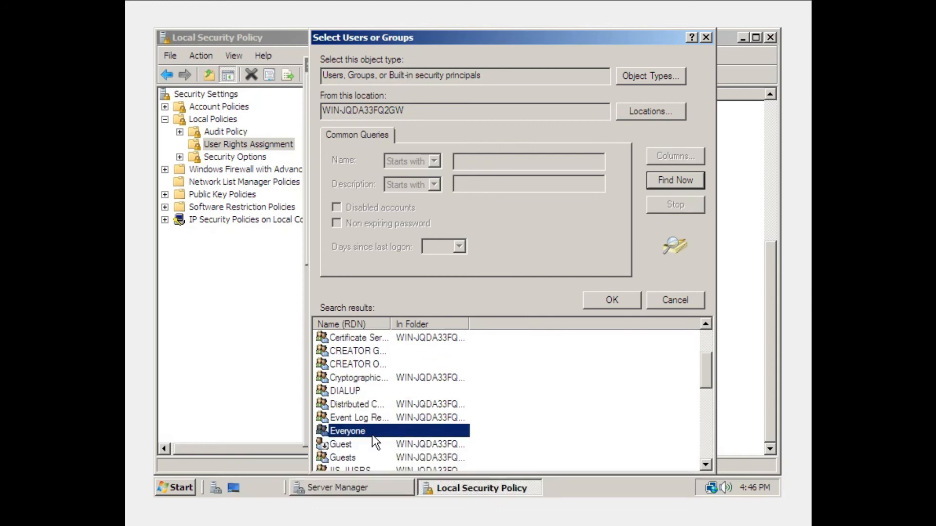
left_click(608, 302)
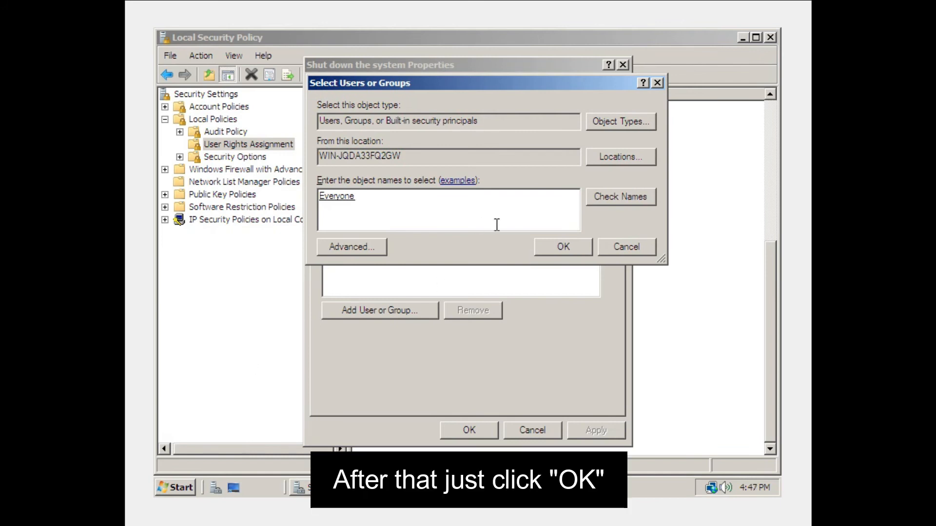
left_click(562, 246)
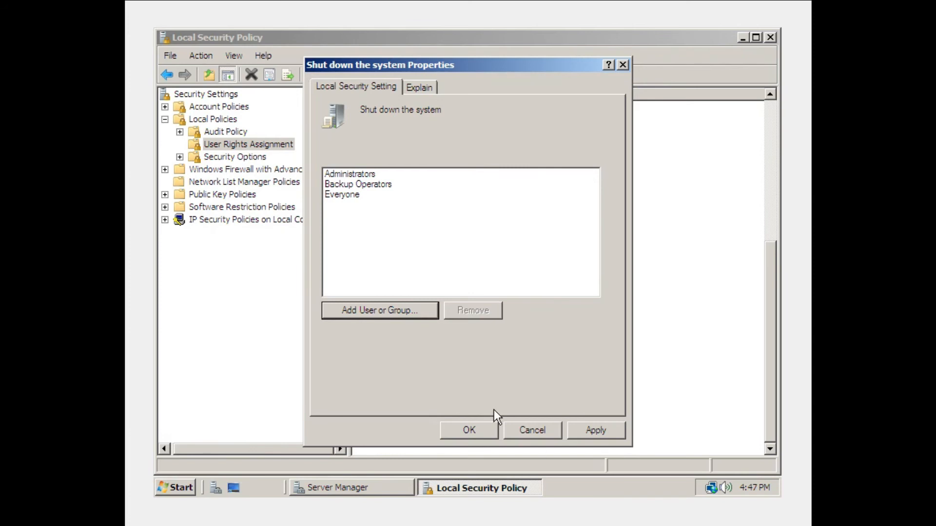
left_click(469, 430)
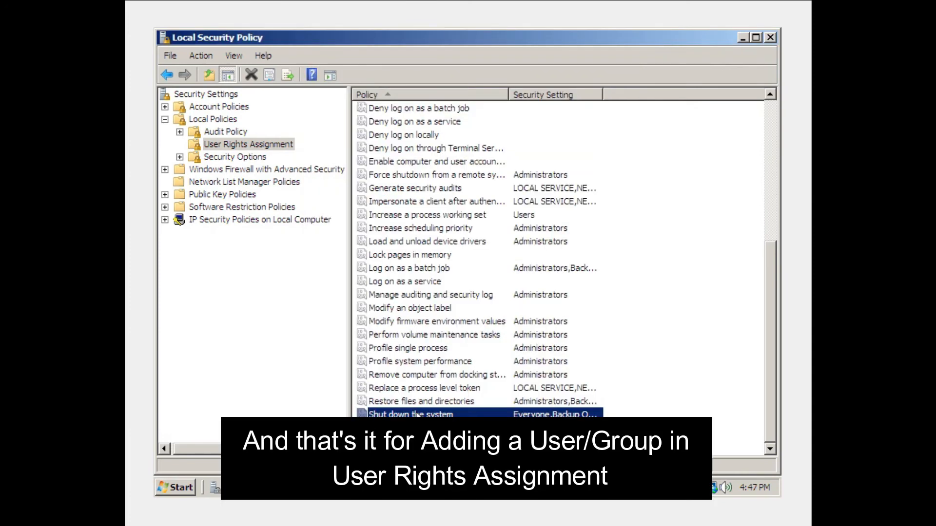
left_click(771, 38)
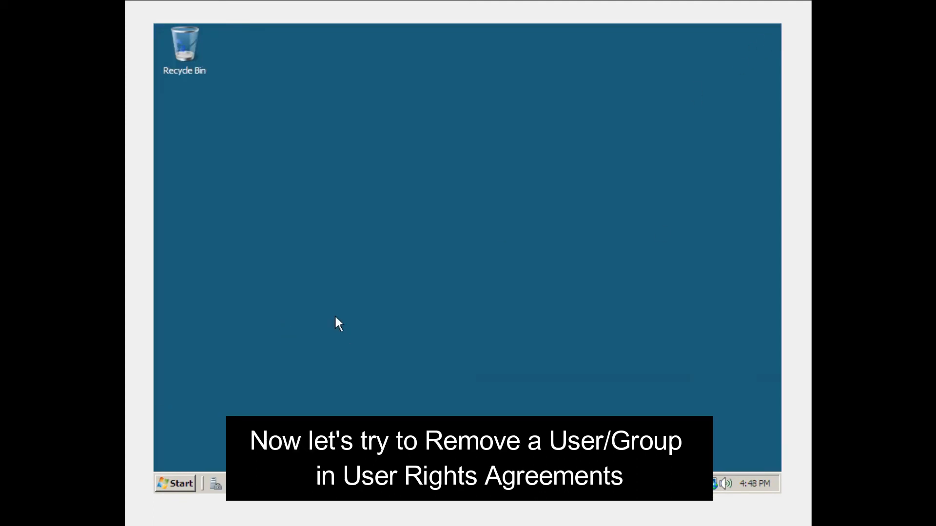
- Reopen Local Security Policy with secpol.msc and go to User Rights Assignment under Local Policies
key("super+r")
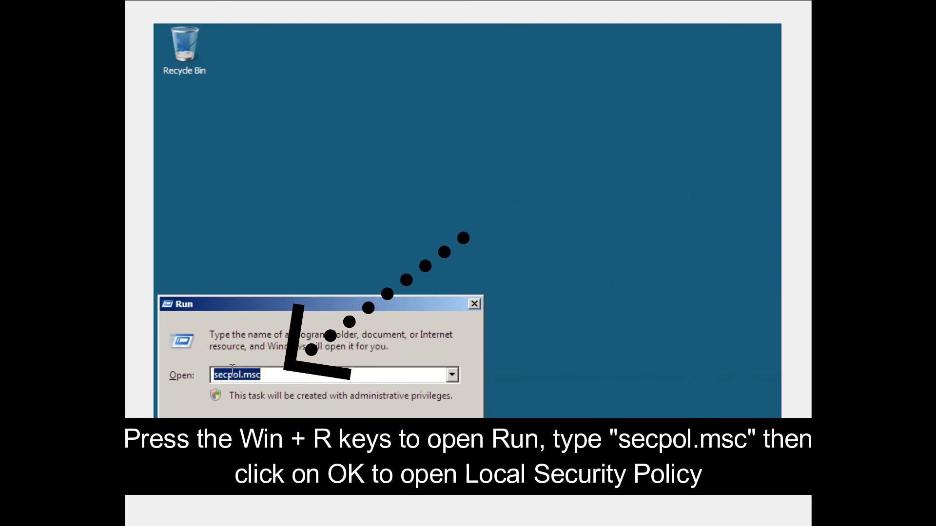
left_click(276, 443)
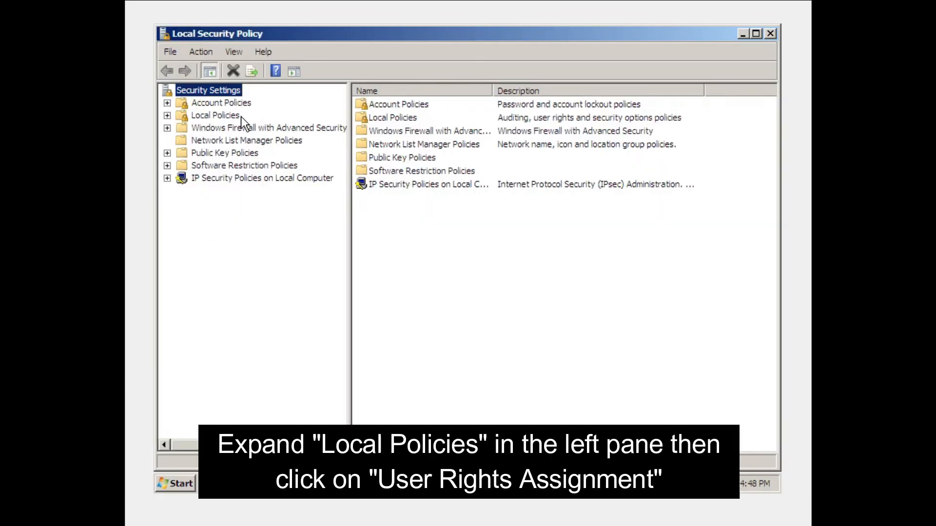
double_click(207, 115)
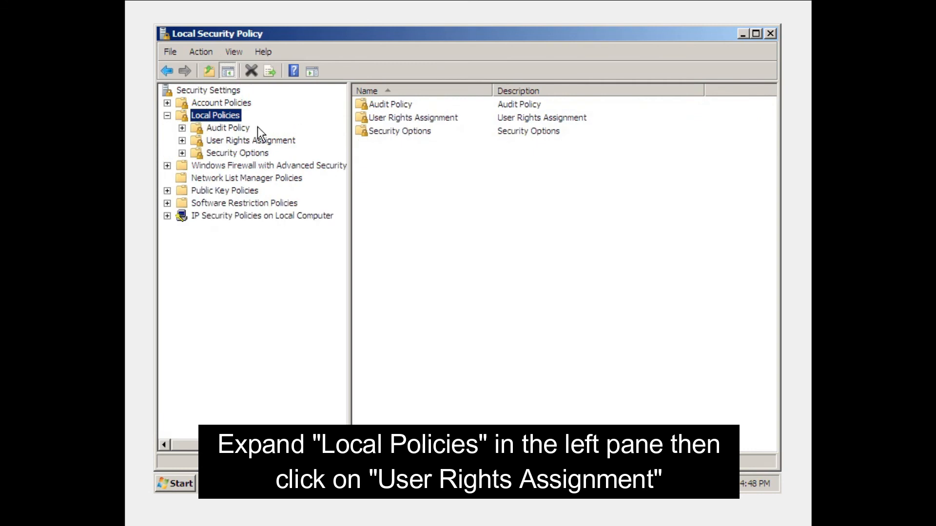
left_click(252, 141)
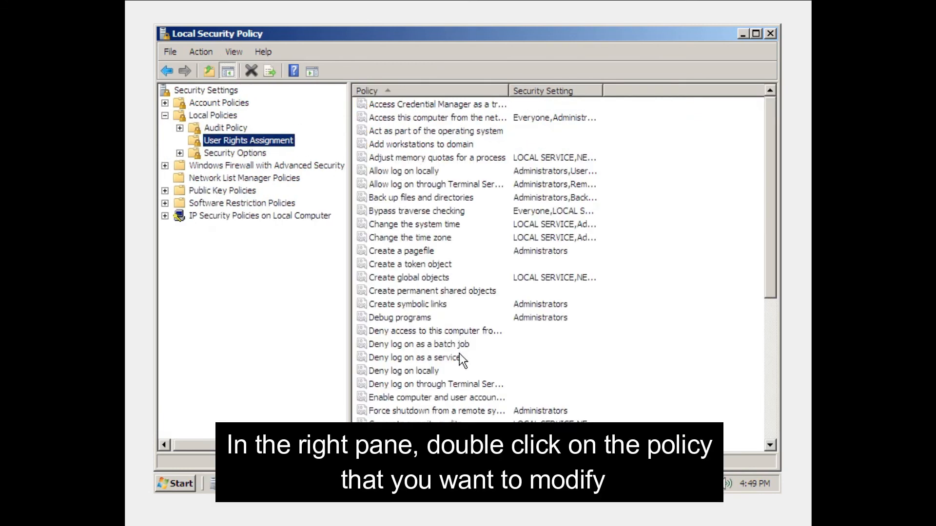
- Remove the Everyone group from the "Shut down the system" policy and save the change
scroll(772, 306, "down", 1)
left_click_drag(771, 305, 742, 437)
double_click(410, 408)
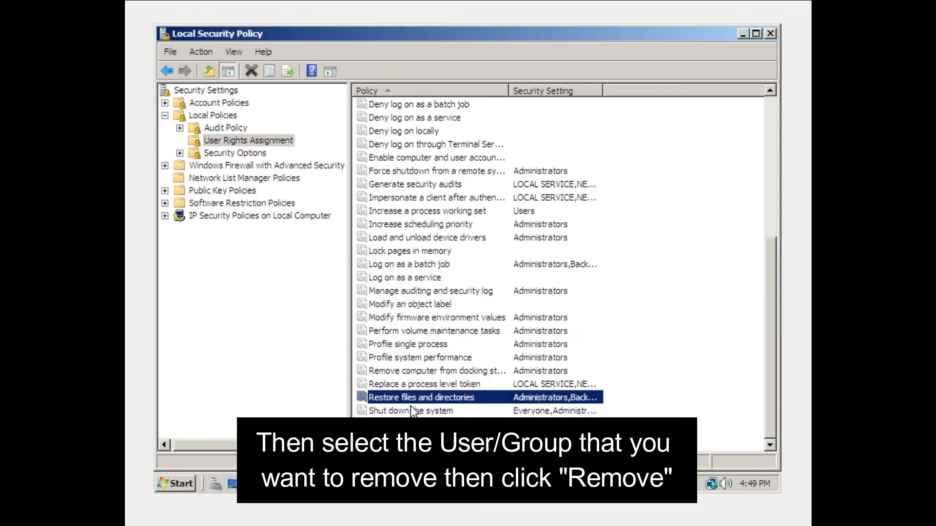
left_click(350, 192)
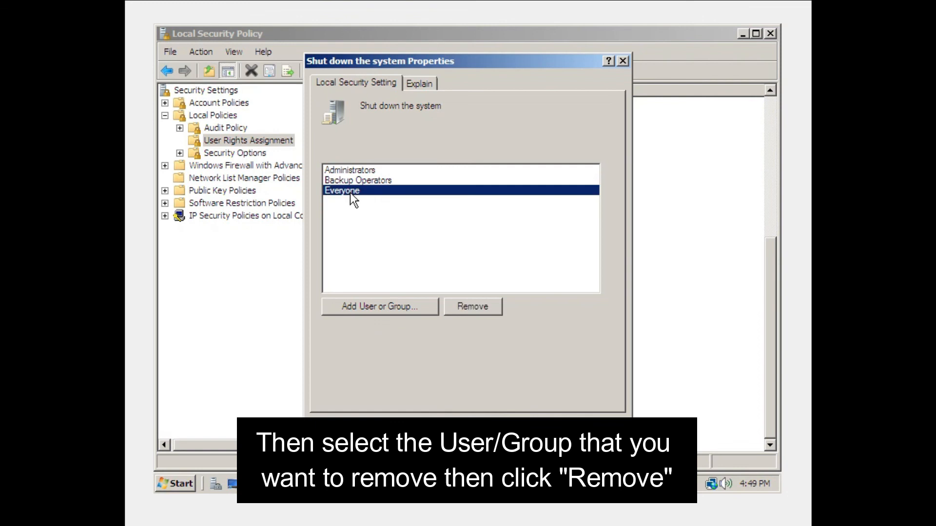
left_click(471, 308)
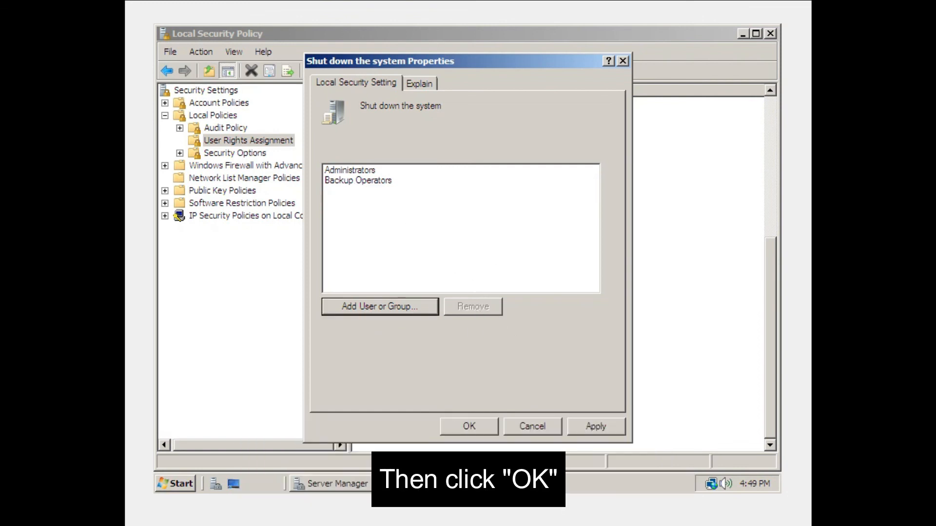
left_click(481, 426)
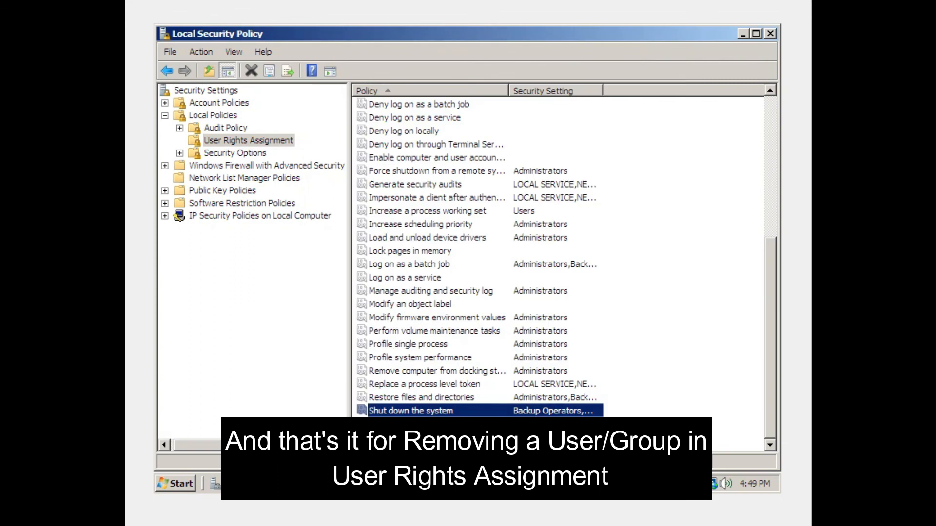